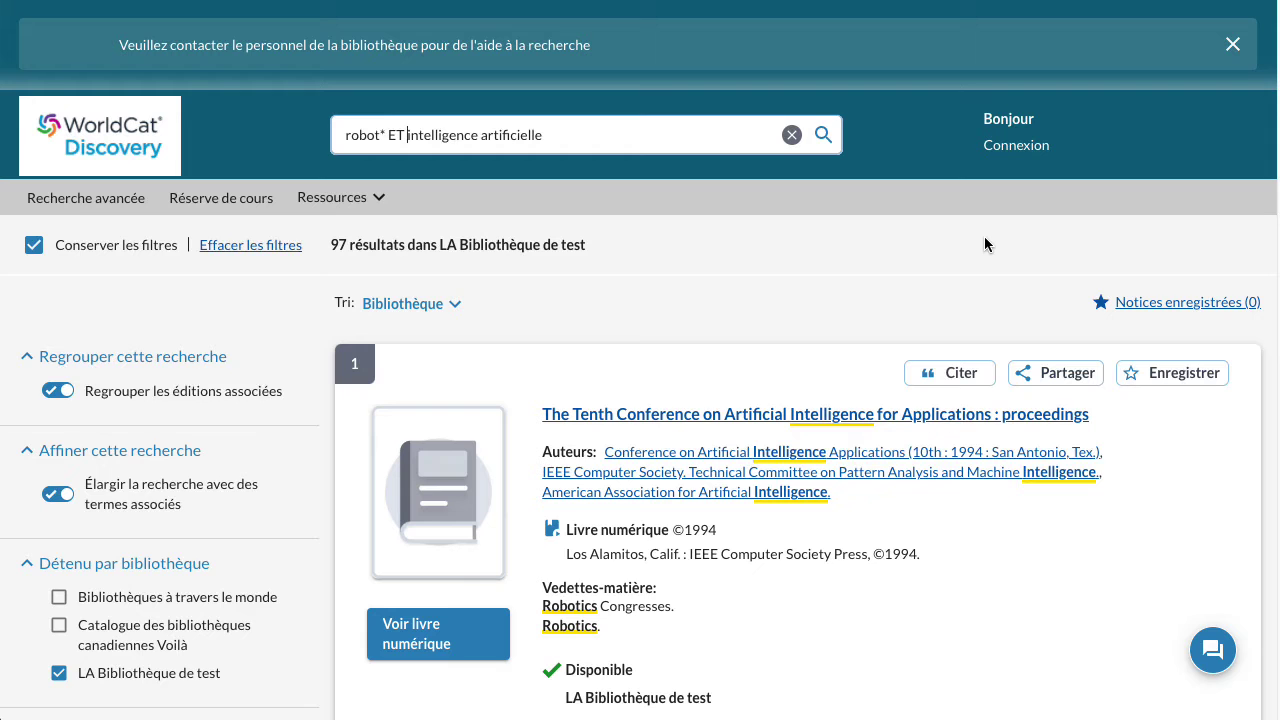
# Review the available result filters and narrow the robot* ET intelligence artificielle results to the Livre format.
pyautogui.scroll(-3, 314, 397)
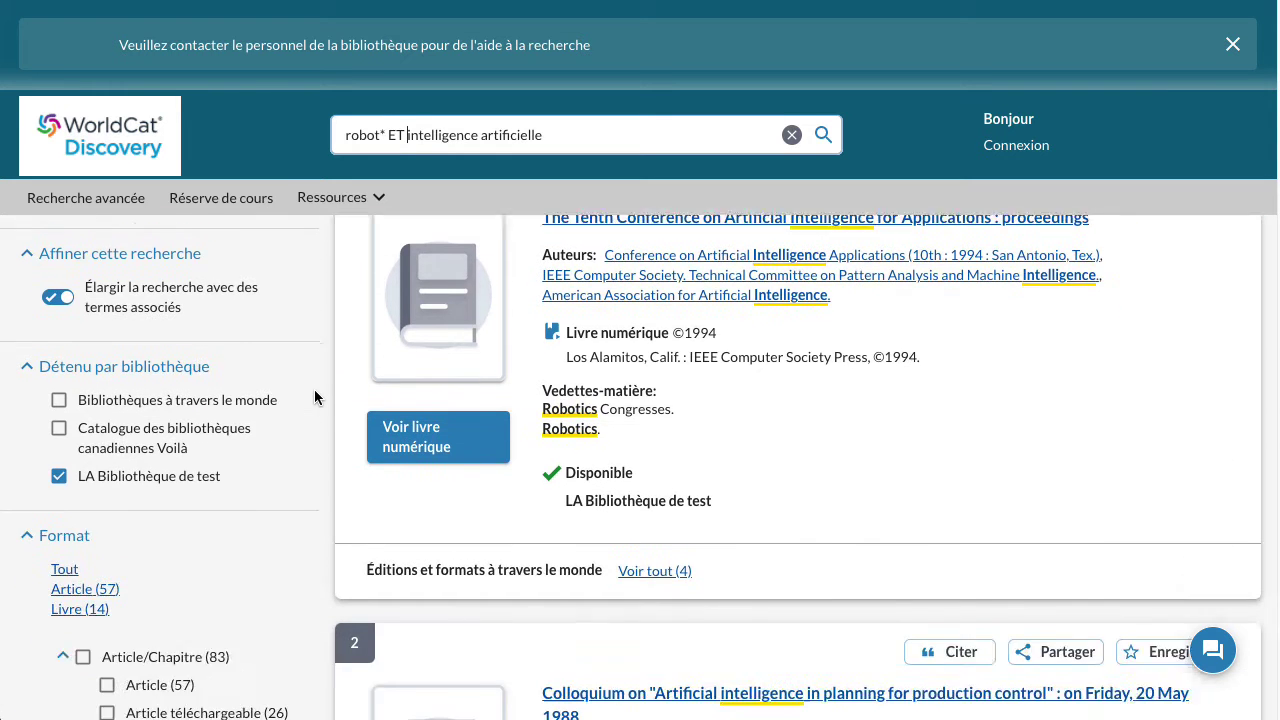
pyautogui.scroll(-4, 314, 397)
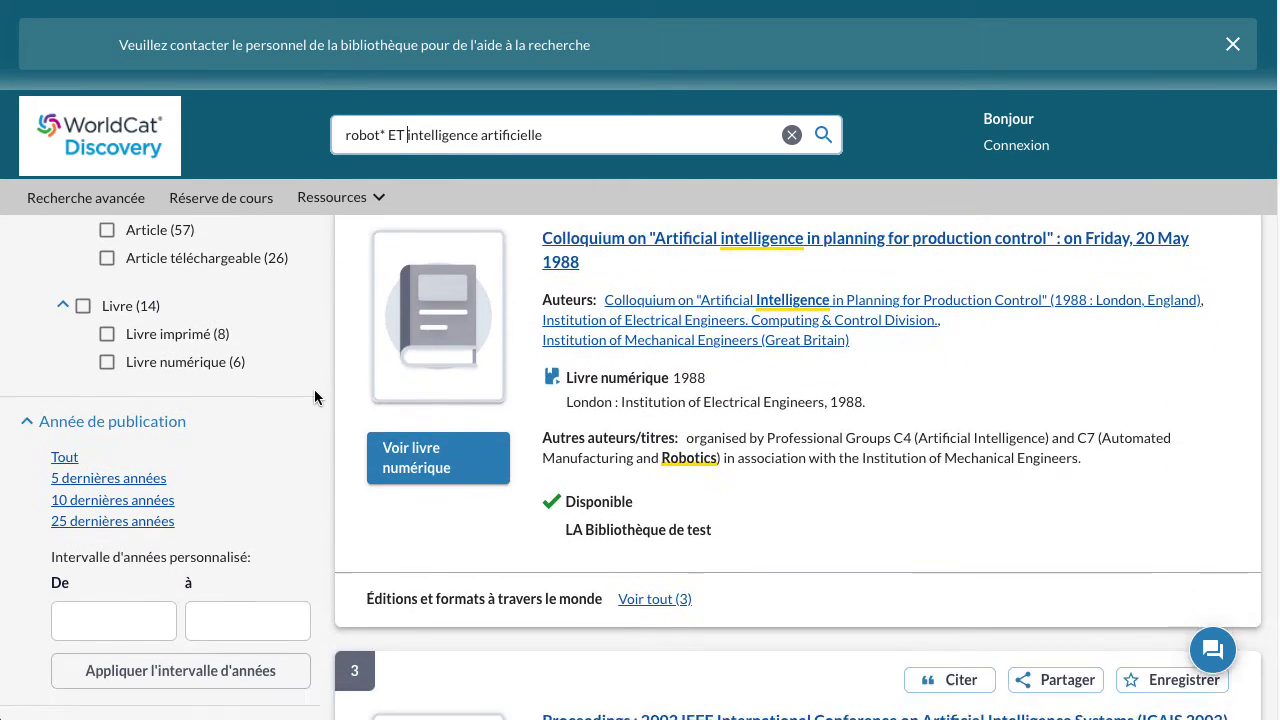
pyautogui.scroll(-3, 314, 397)
pyautogui.scroll(6, 316, 398)
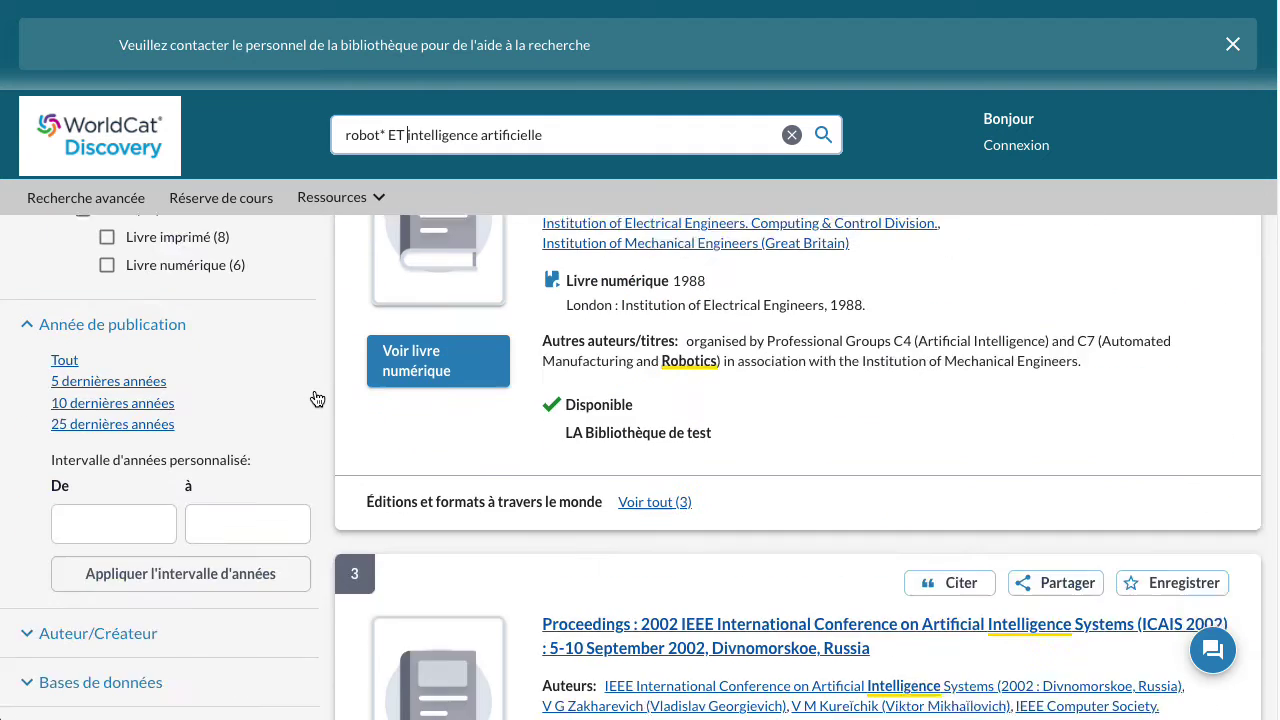
pyautogui.scroll(5, 316, 399)
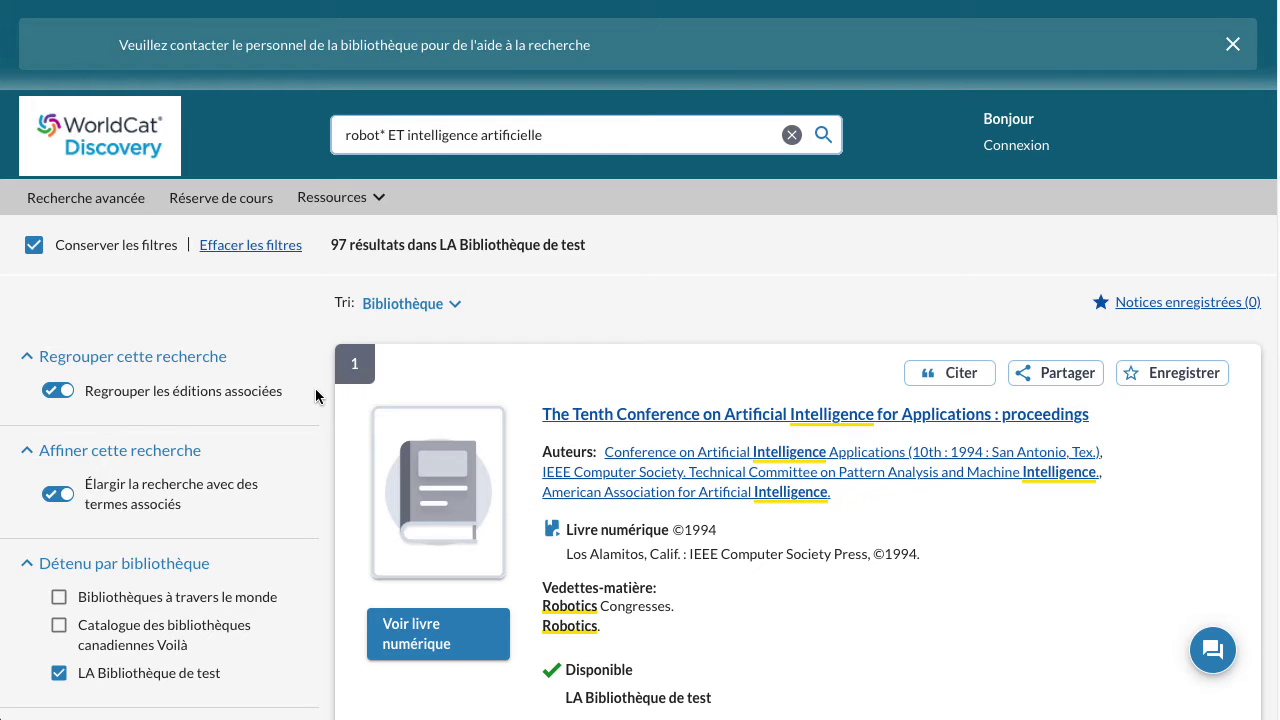
pyautogui.scroll(-4, 235, 487)
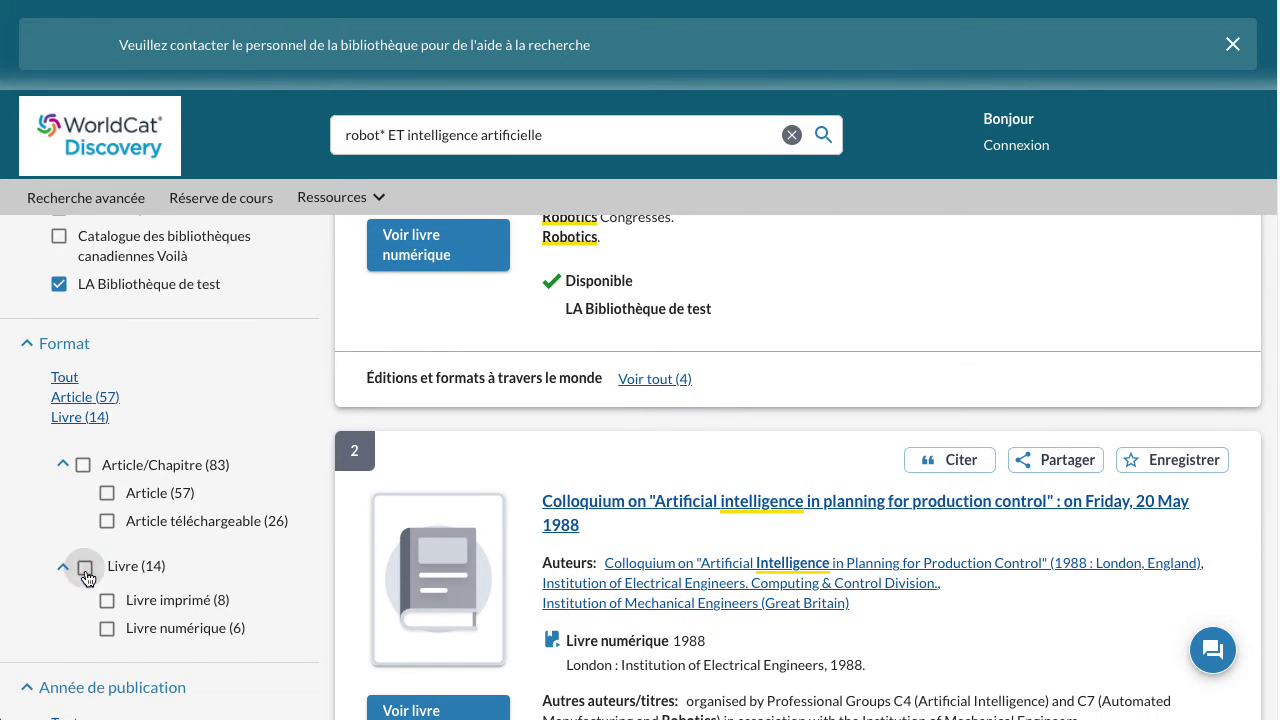
pyautogui.click(85, 570)
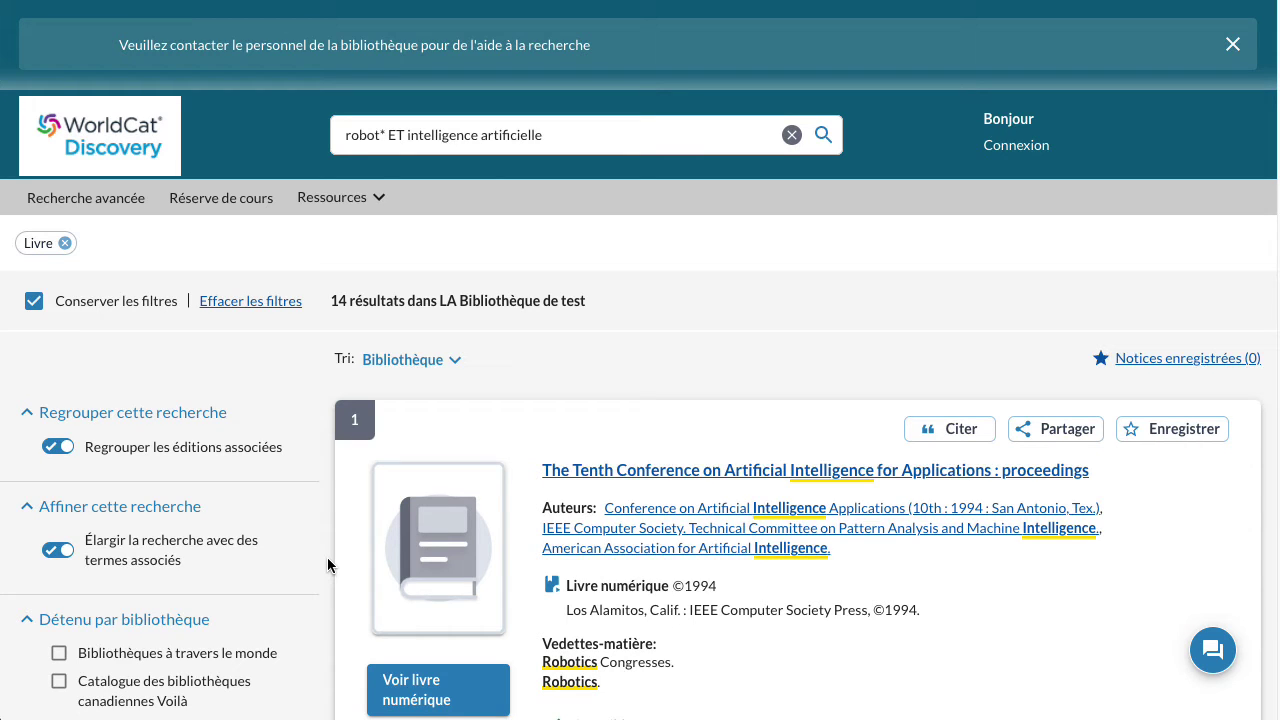
# Limit the book results to those published in the last 5 years.
pyautogui.scroll(-9, 222, 600)
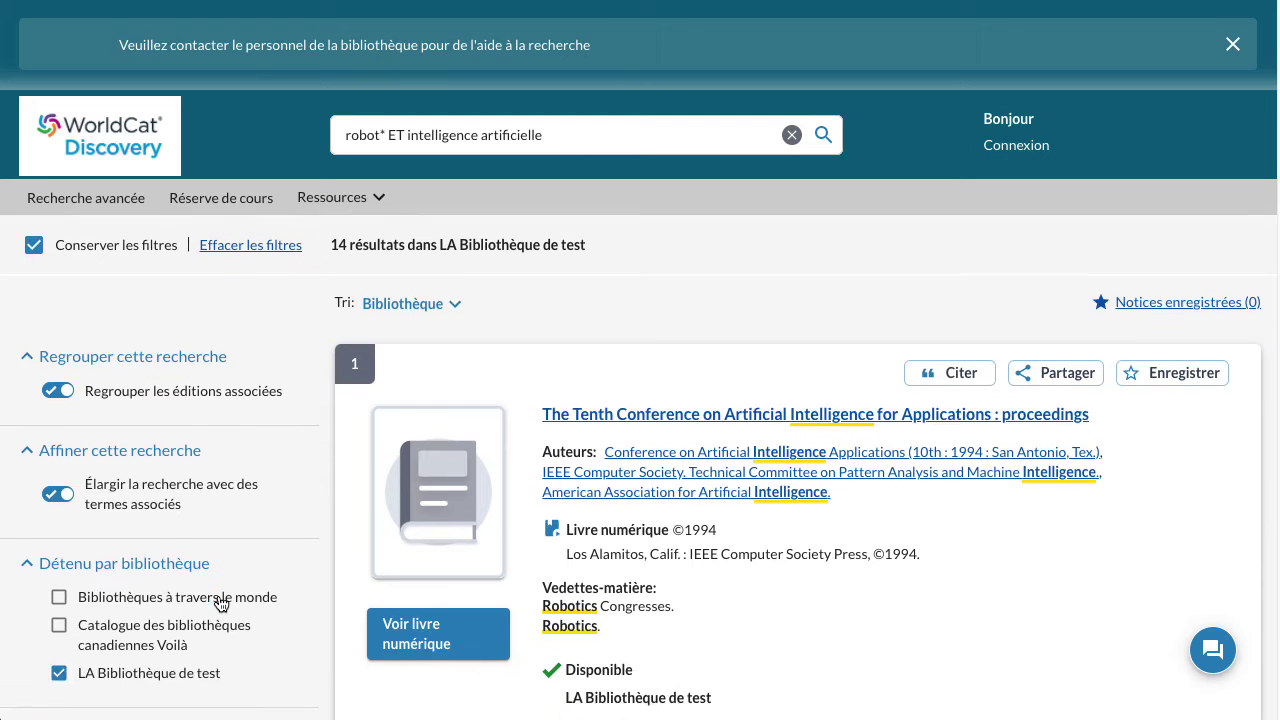
pyautogui.scroll(1, 218, 592)
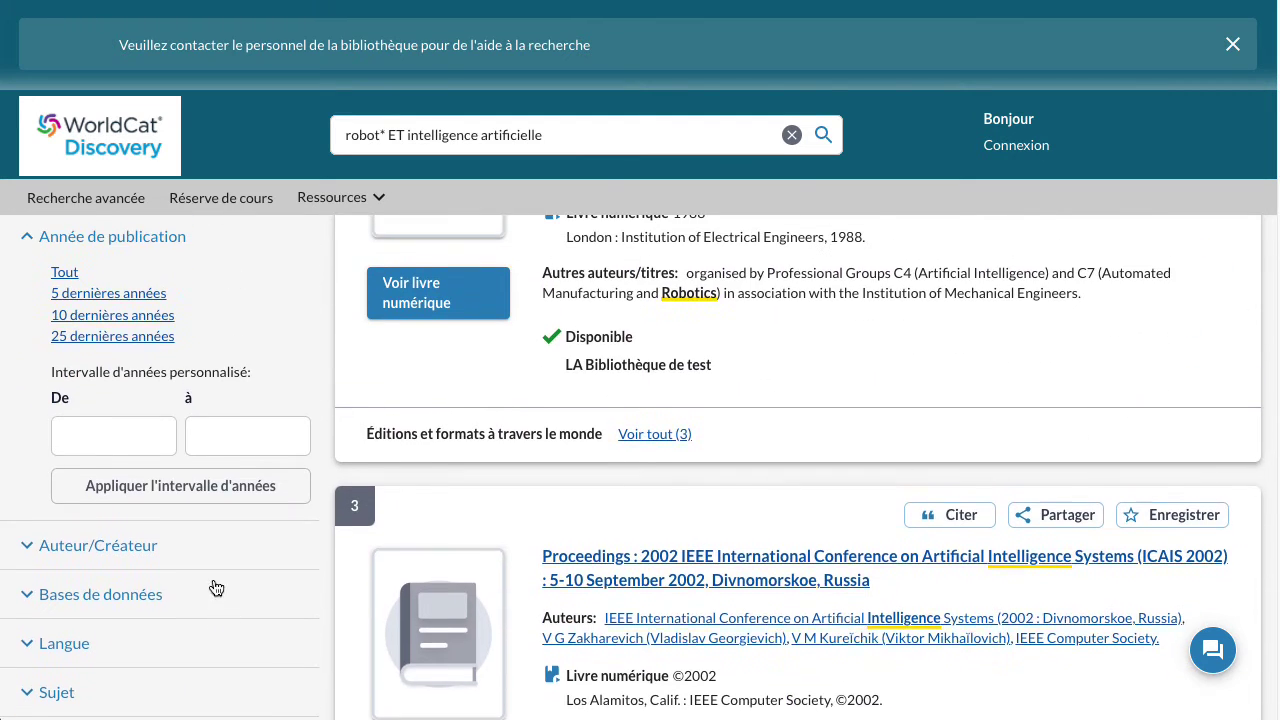
pyautogui.click(106, 292)
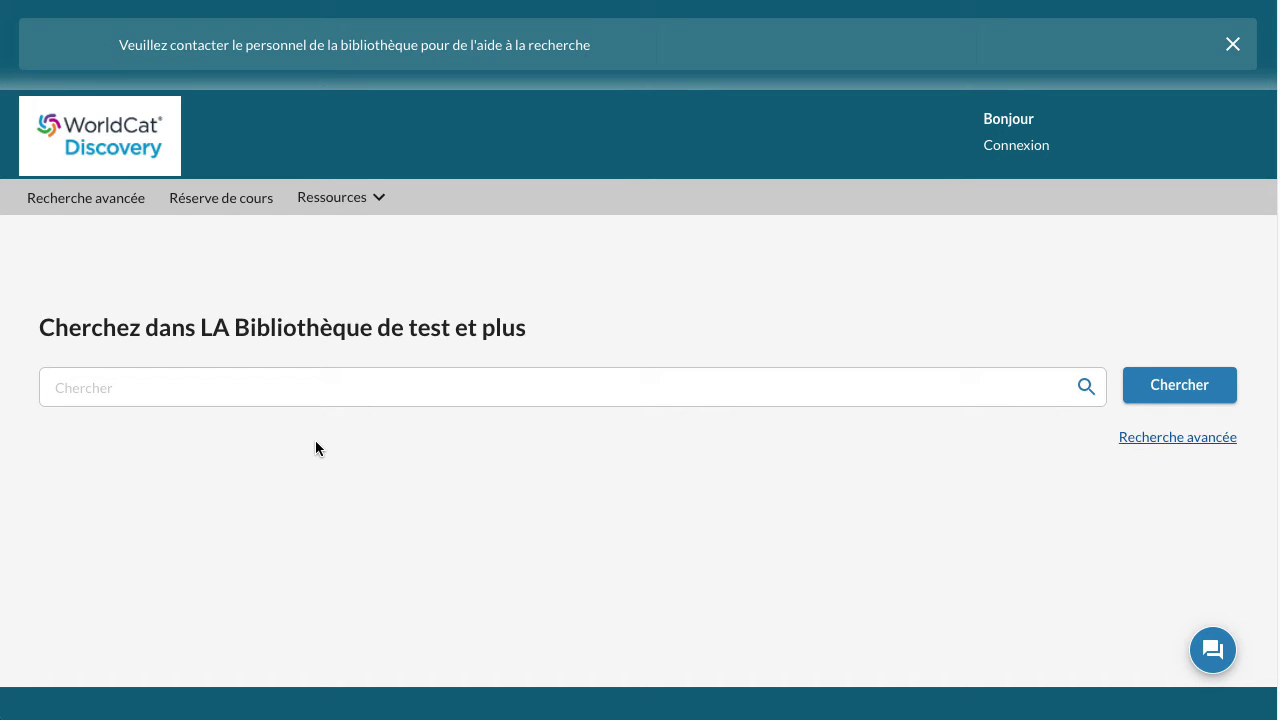
# Search the library catalogue for anthropologie ET culture and show all results.
pyautogui.click(330, 394)
pyautogui.write('anthropol')
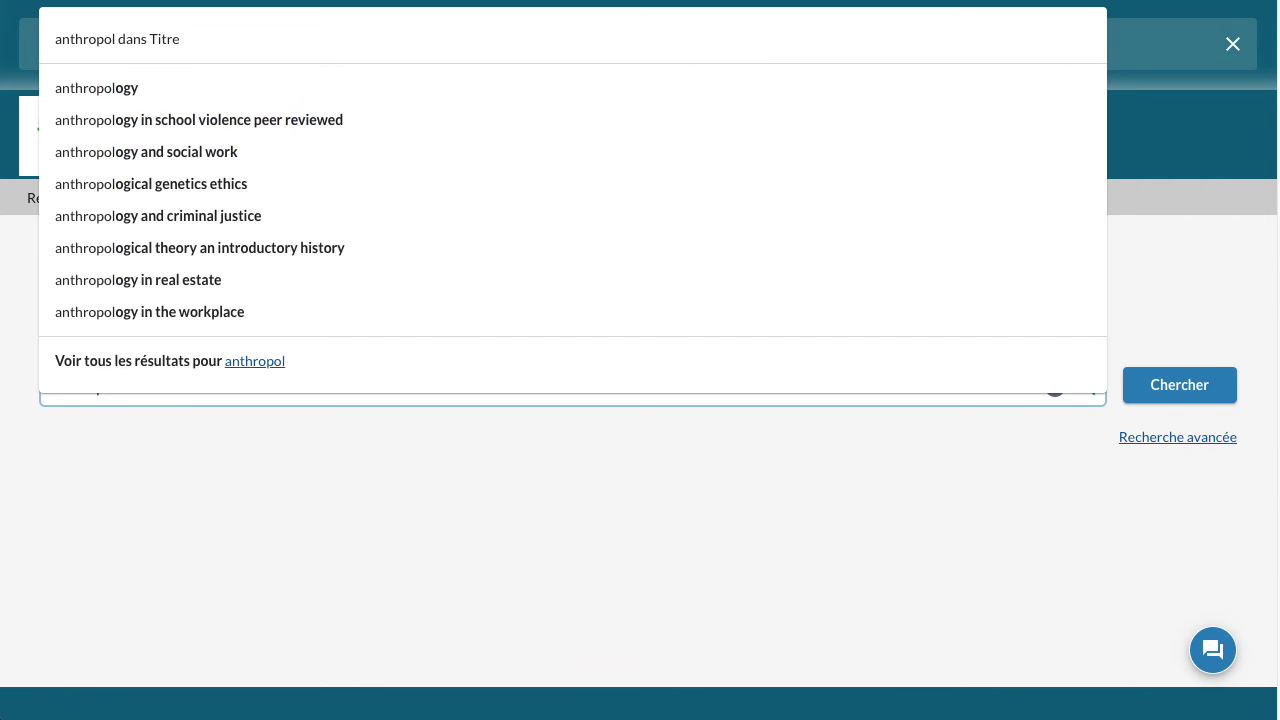
pyautogui.write('ogie et')
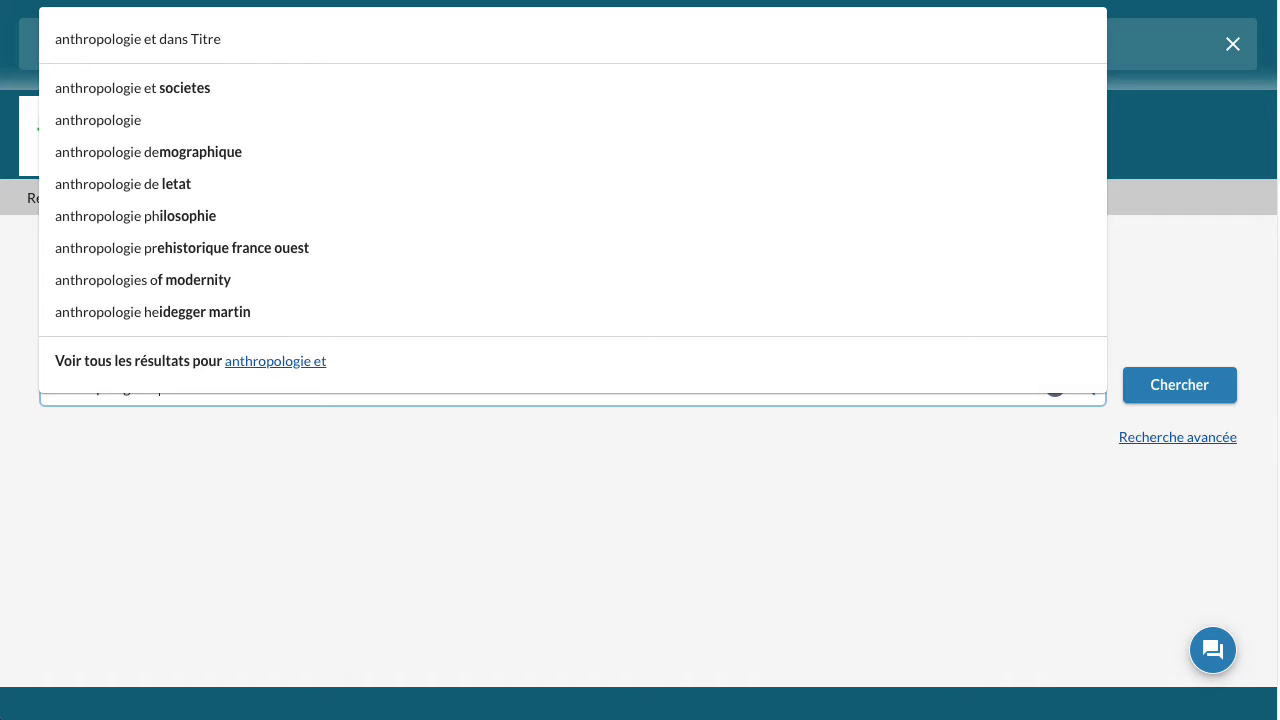
pyautogui.press('BackSpace')
pyautogui.press('BackSpace')
pyautogui.write('ET culture')
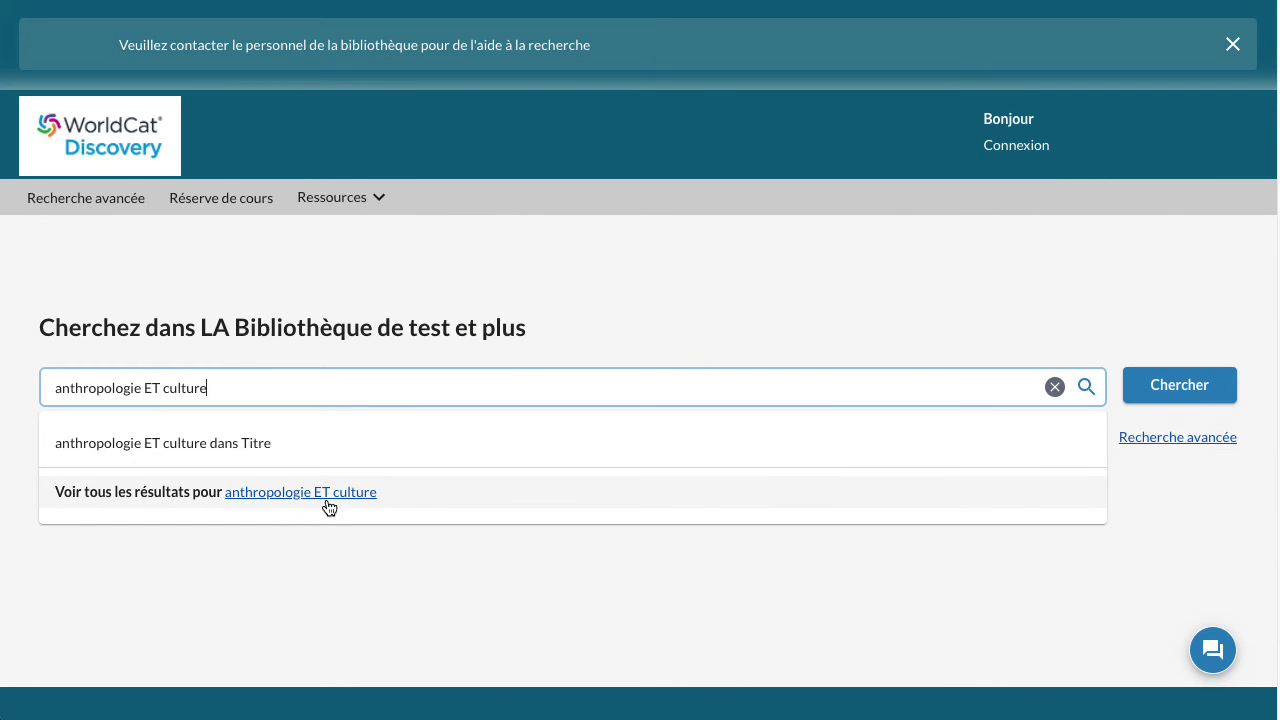
pyautogui.click(329, 506)
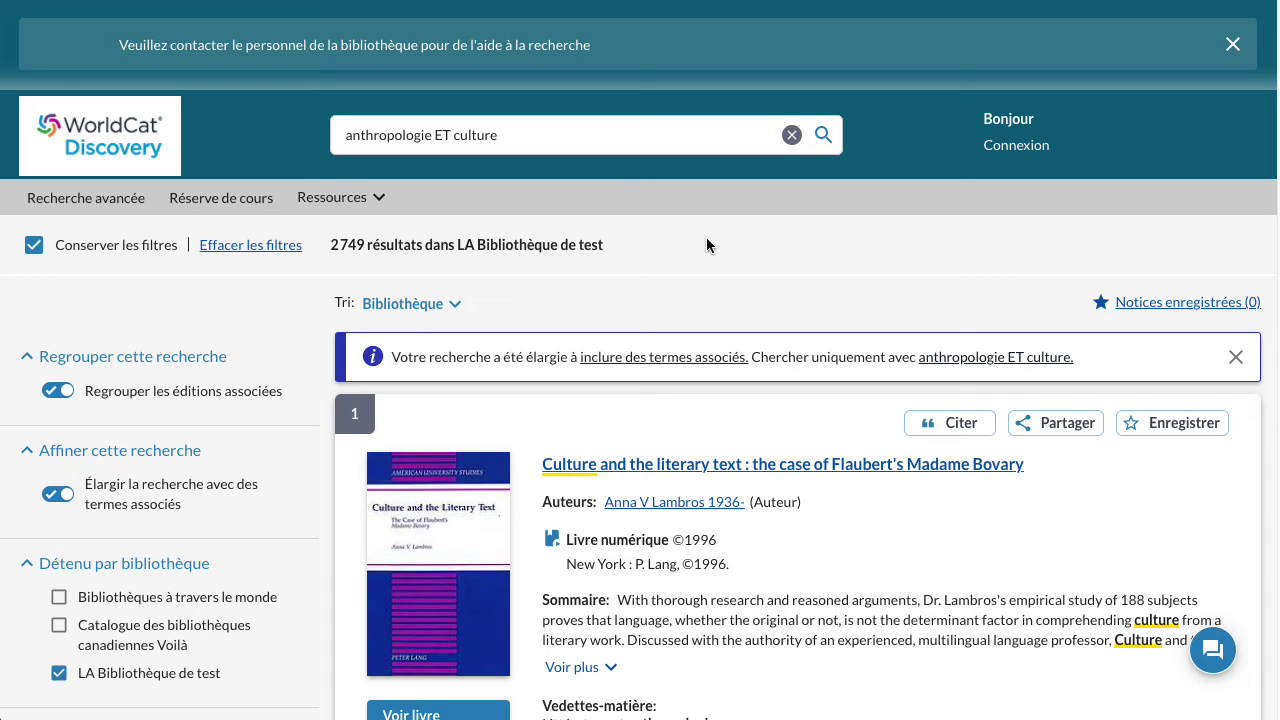
# View the associated terms included in the expanded search, then close the list.
pyautogui.click(705, 358)
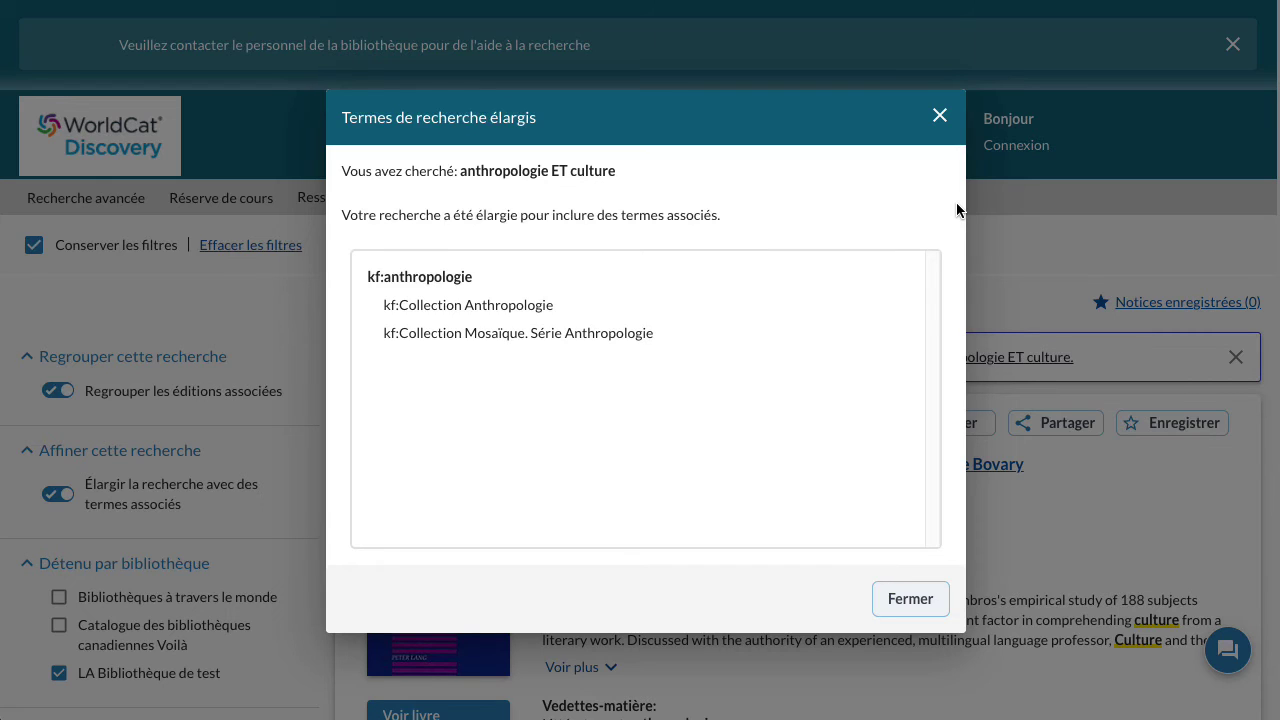
pyautogui.click(908, 597)
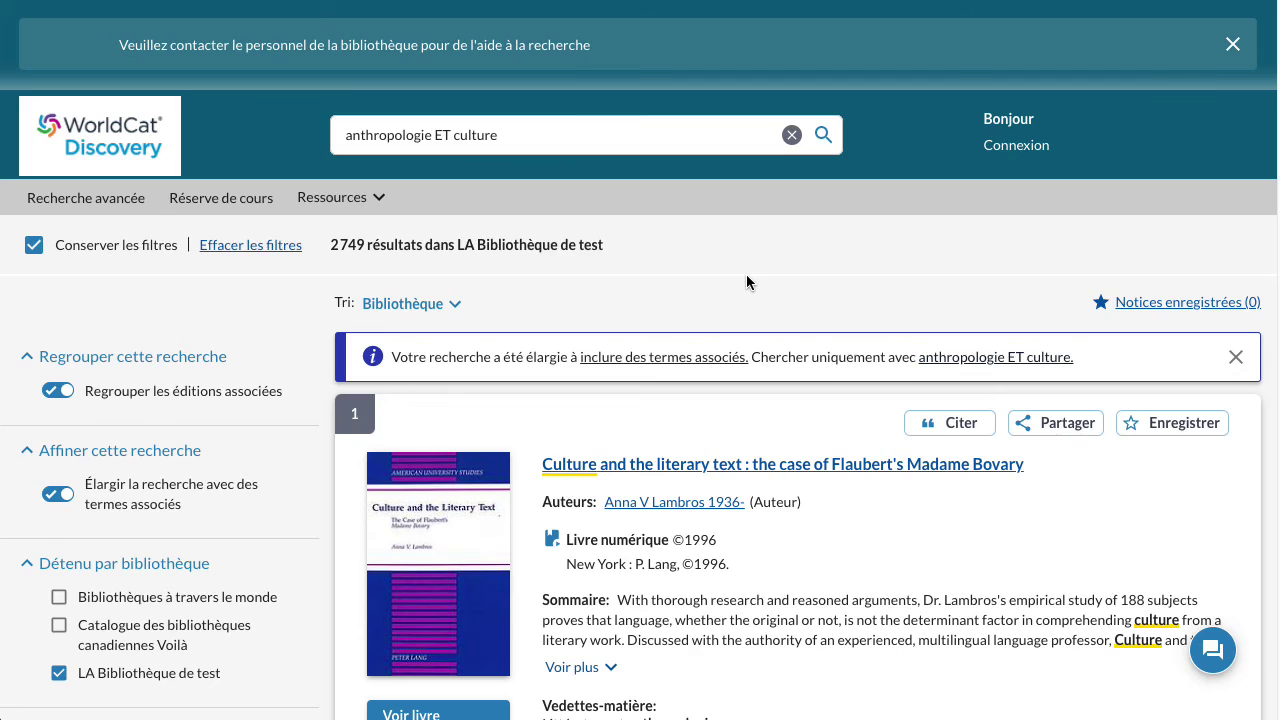
pyautogui.press('Tab')
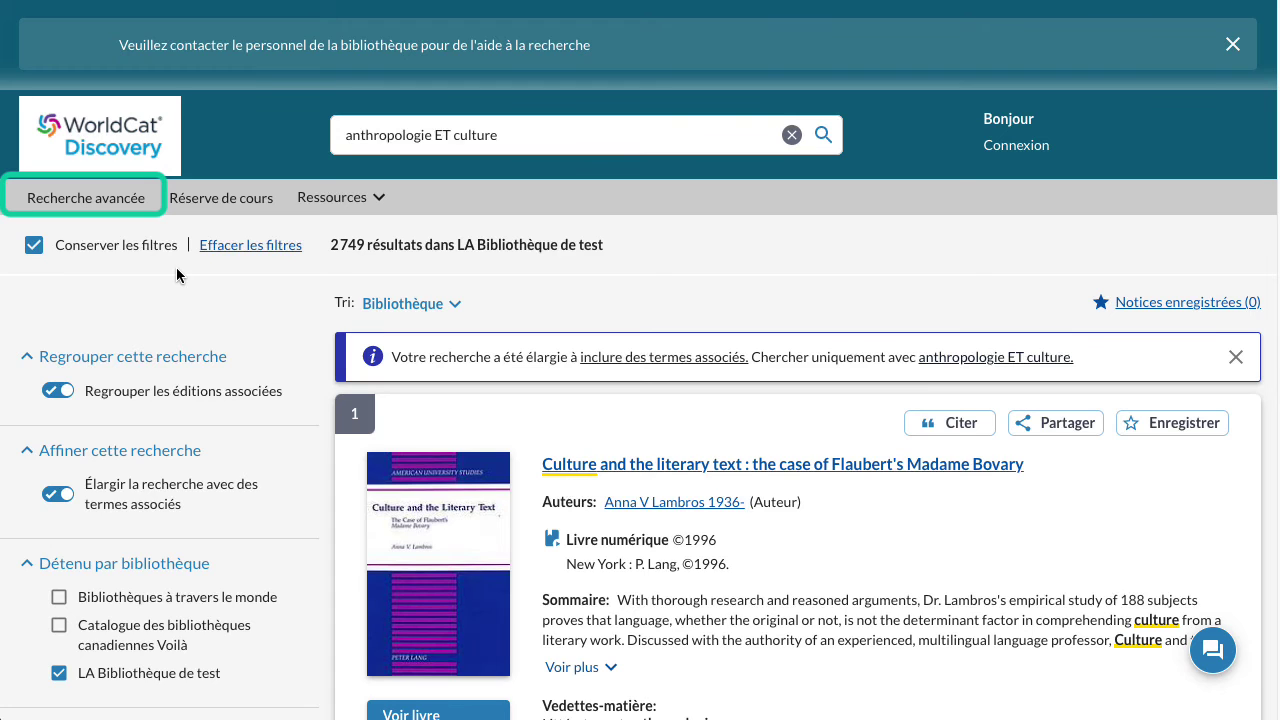
# Run an advanced keyword search for jeux vidéo ET adolescent* OU jeune* OU enfant* ET violence, with the child term truncated to enfant*.
pyautogui.click(100, 197)
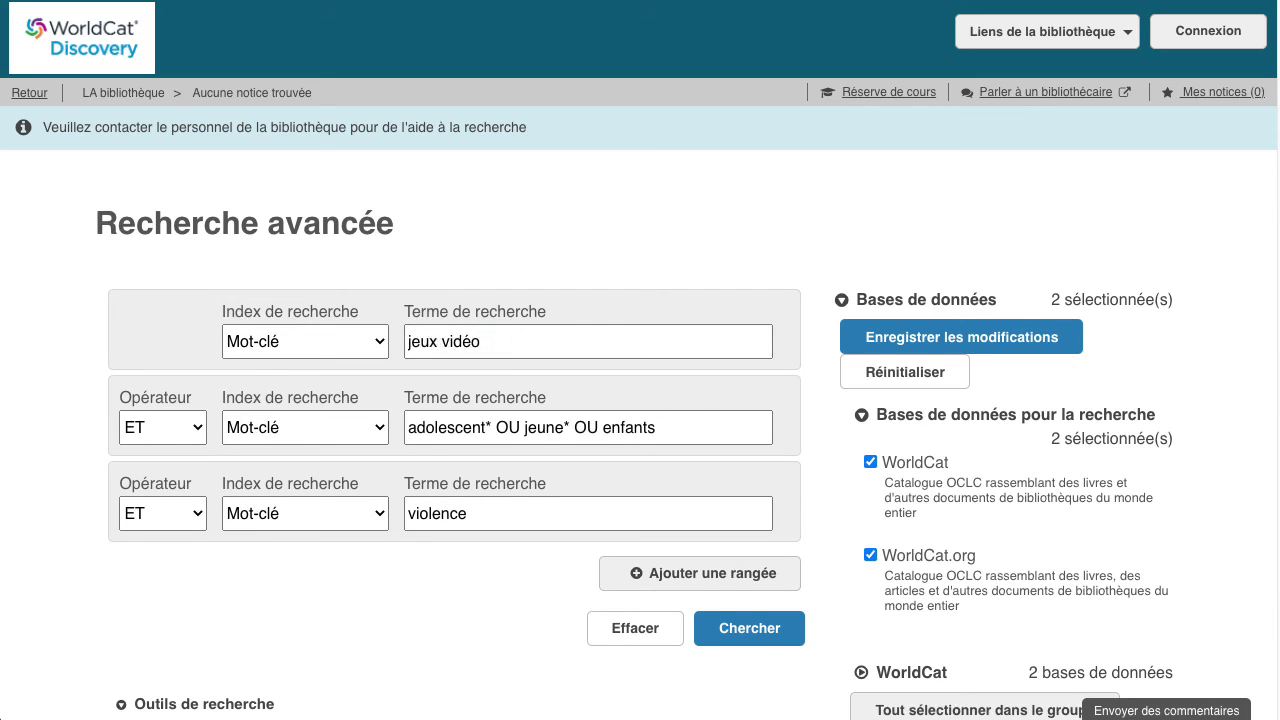
pyautogui.click(654, 427)
pyautogui.press('BackSpace')
pyautogui.write('*')
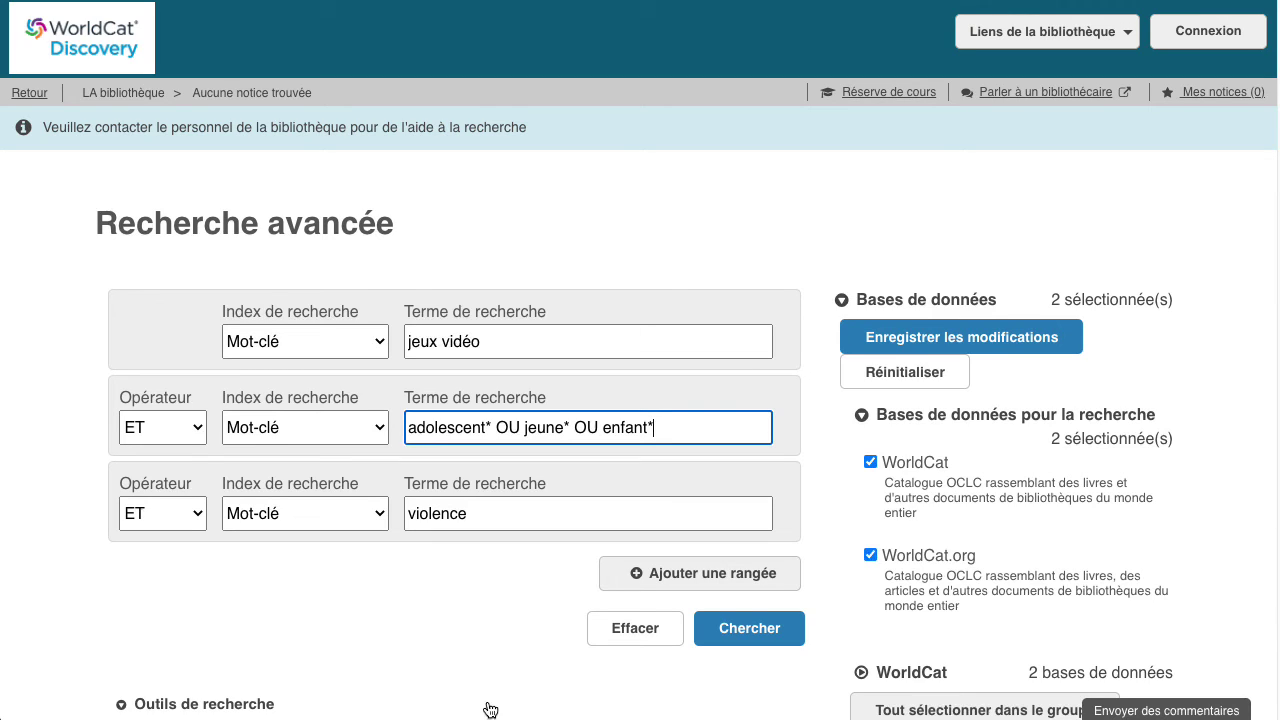
pyautogui.click(767, 635)
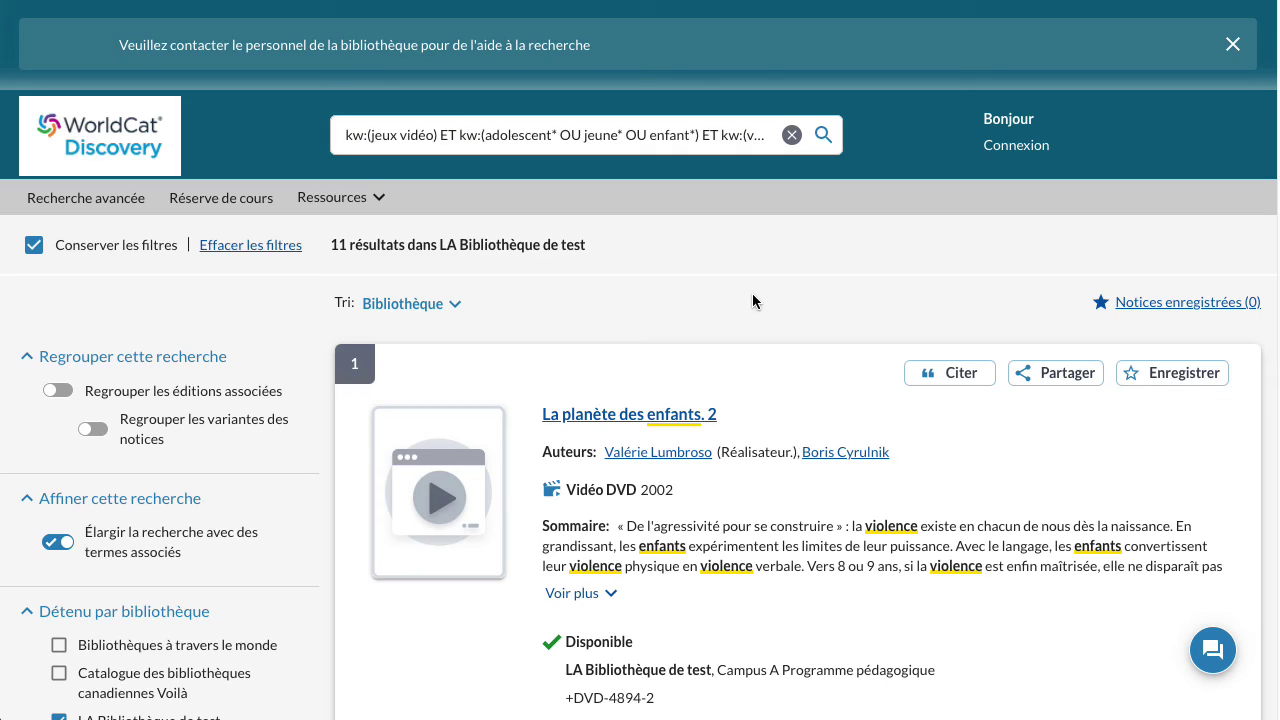
# Run a new advanced search with the Titre - expression index for "Le premier quartier de la lune", replacing the previous search terms.
pyautogui.click(120, 198)
pyautogui.press('super+a')
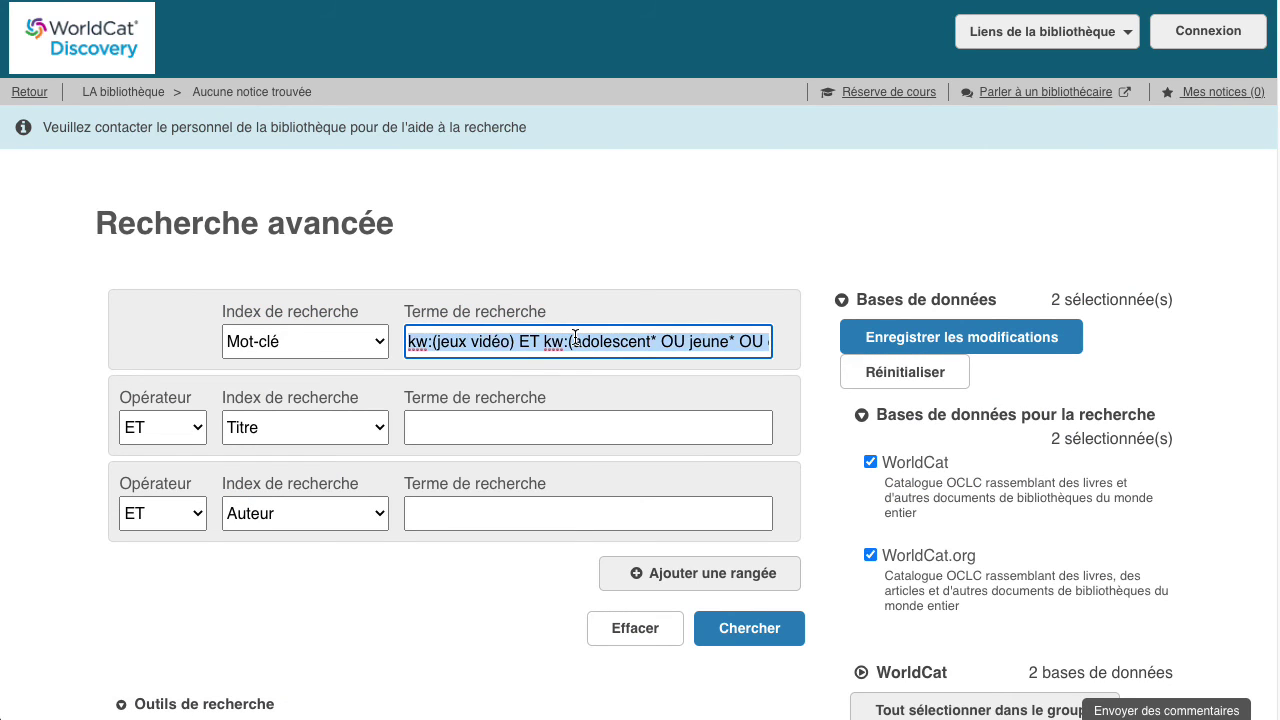
pyautogui.press('BackSpace')
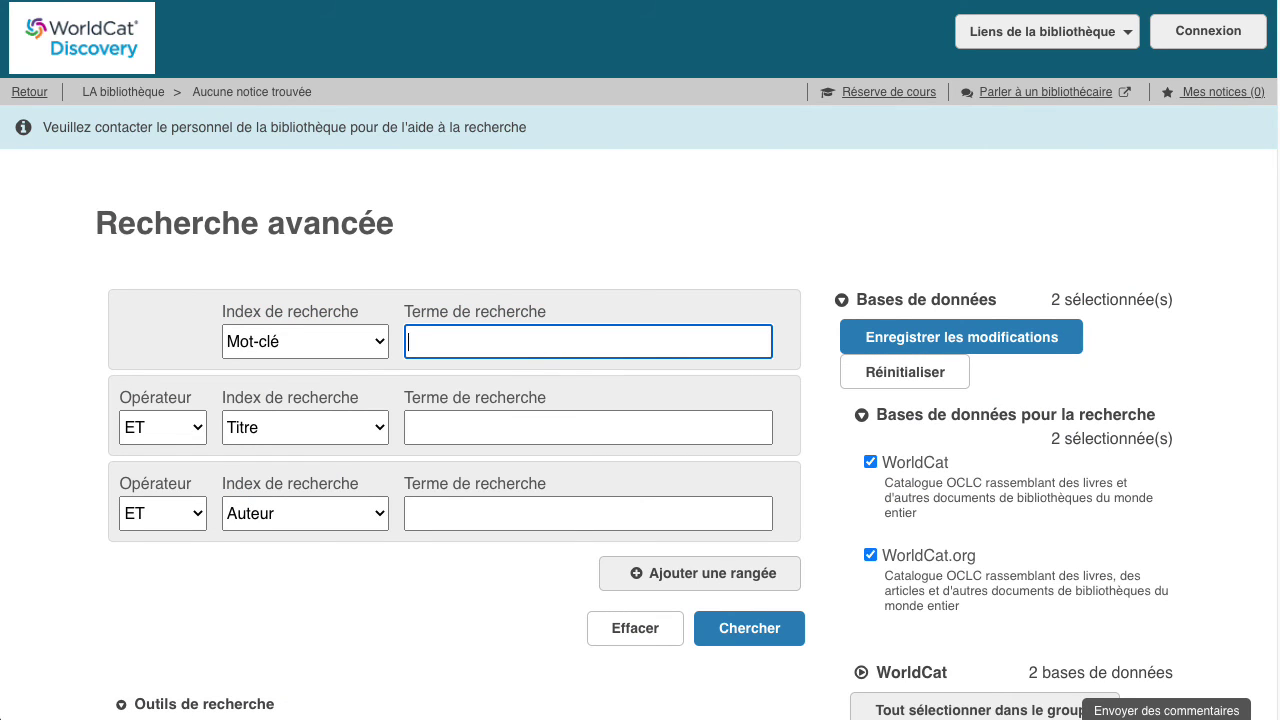
pyautogui.click(330, 350)
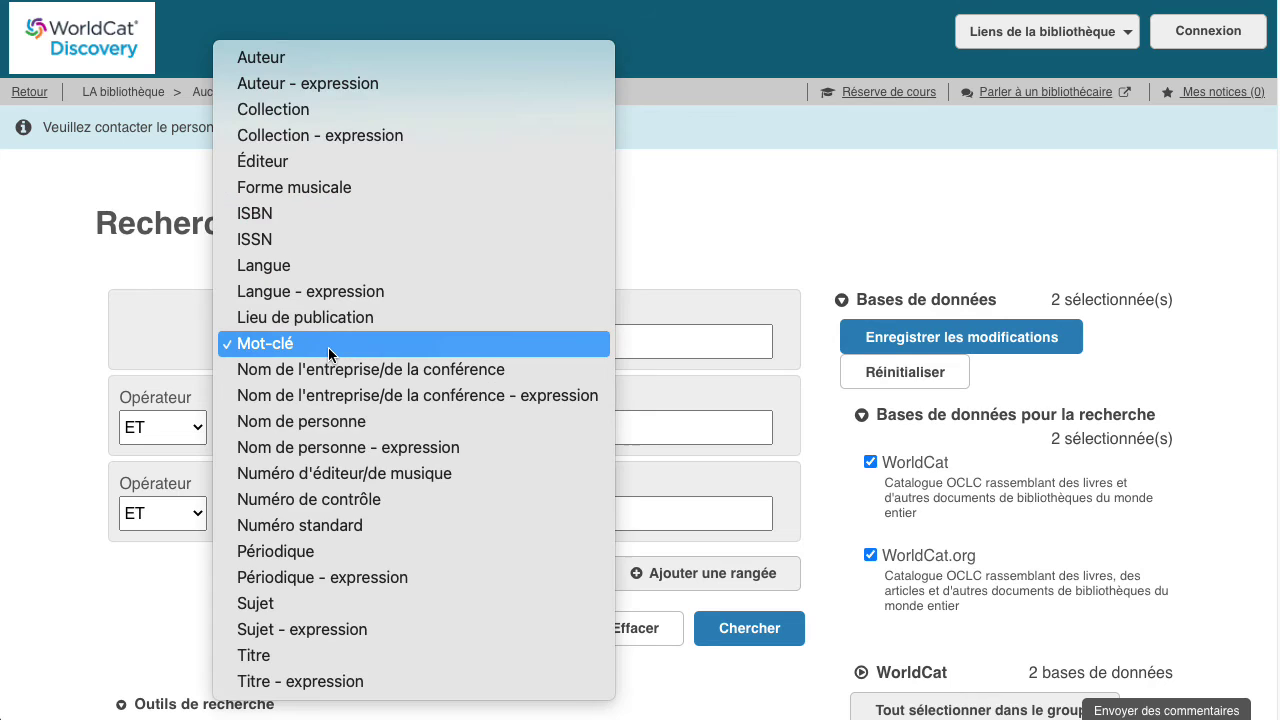
pyautogui.click(336, 686)
pyautogui.click(490, 350)
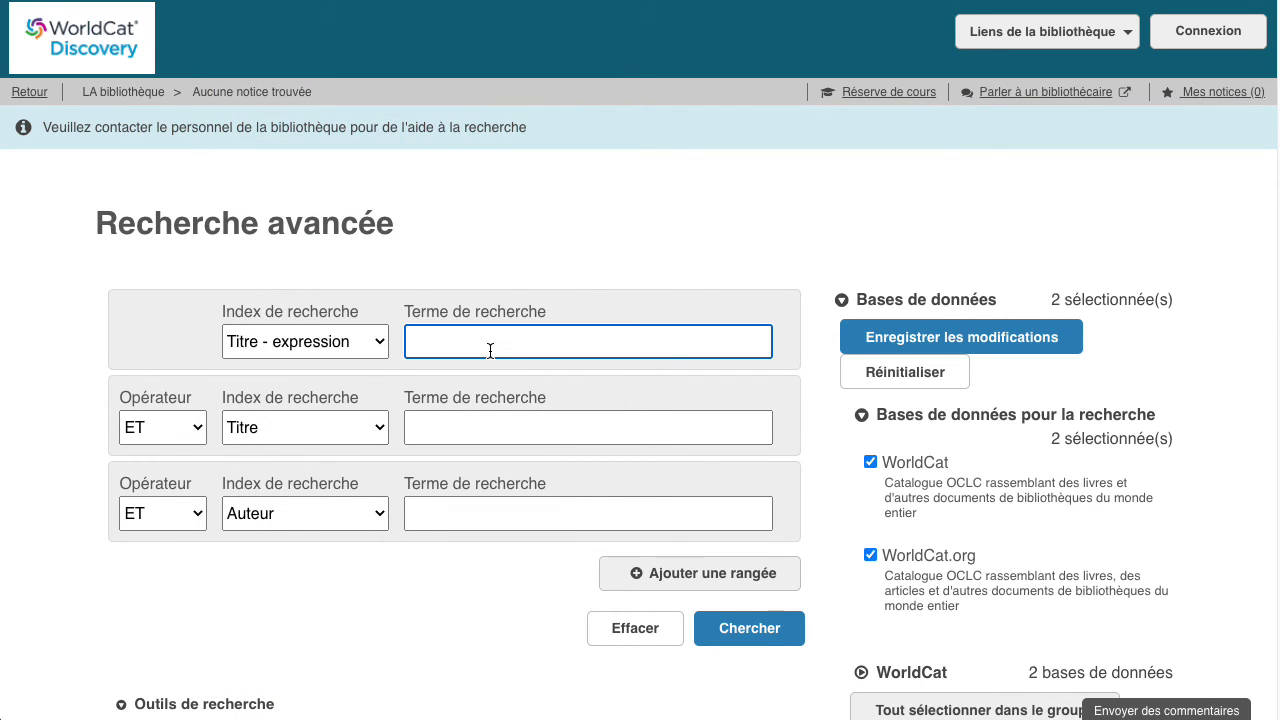
pyautogui.write('Le premier quarti')
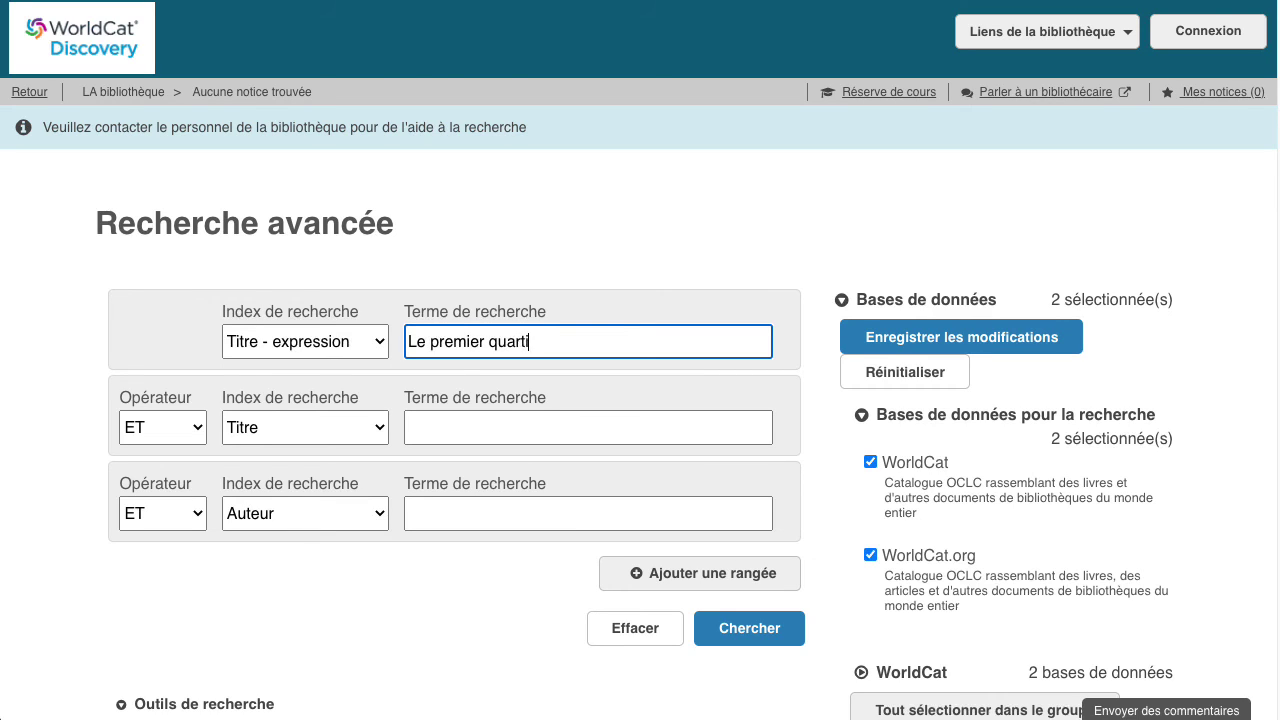
pyautogui.write('er de la lune')
pyautogui.click(737, 627)
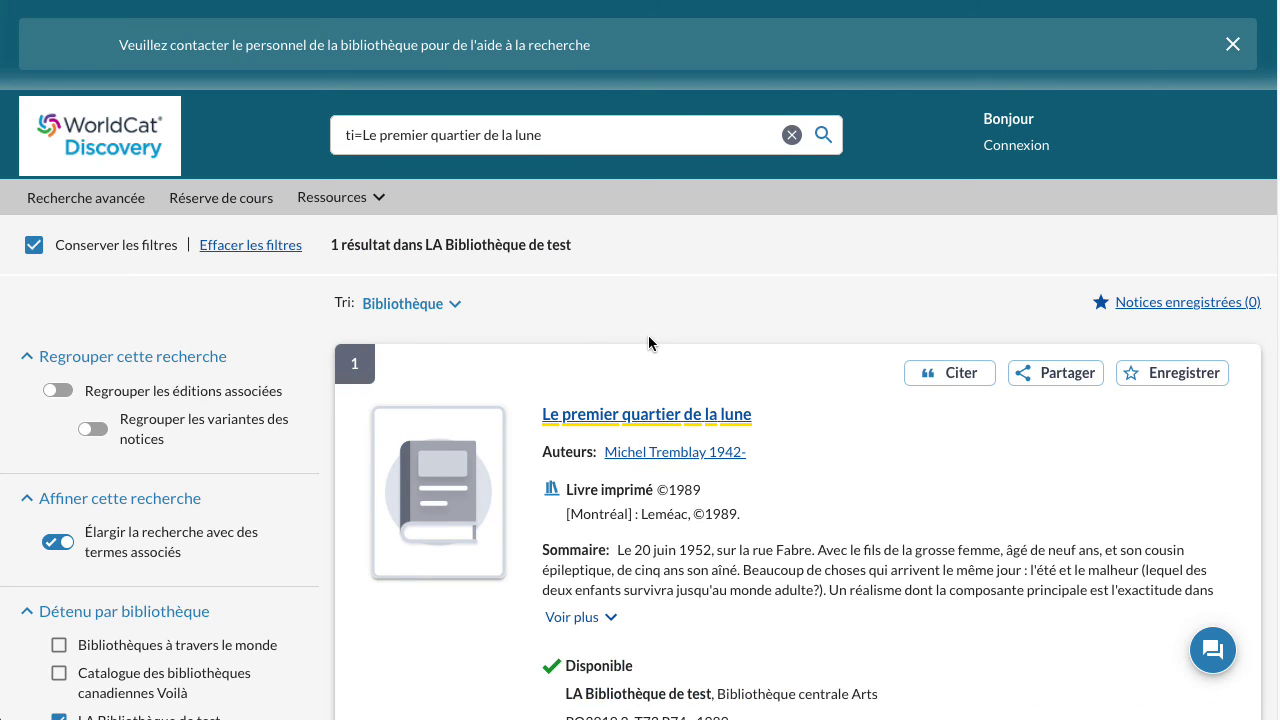
# List the works by Michel Tremblay from the author link of Le premier quartier de la lune and browse them.
pyautogui.scroll(-1, 660, 330)
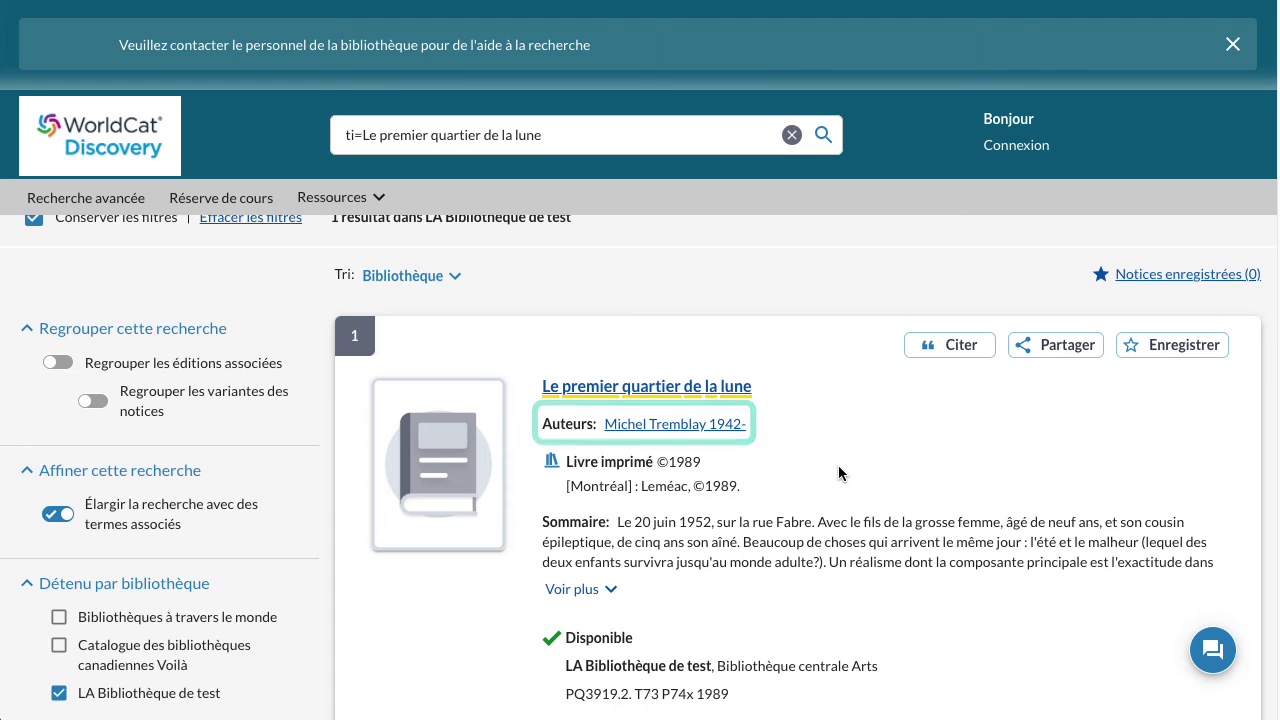
pyautogui.click(727, 426)
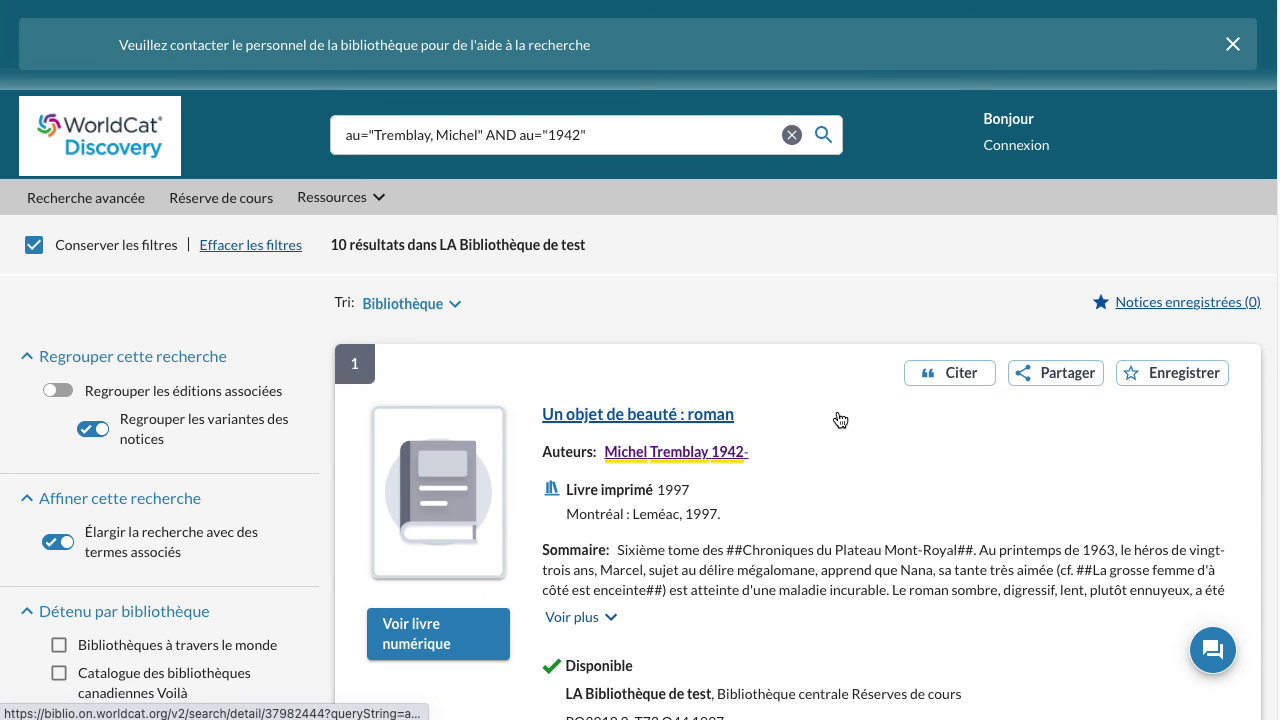
pyautogui.scroll(-4, 838, 414)
pyautogui.scroll(-4, 840, 420)
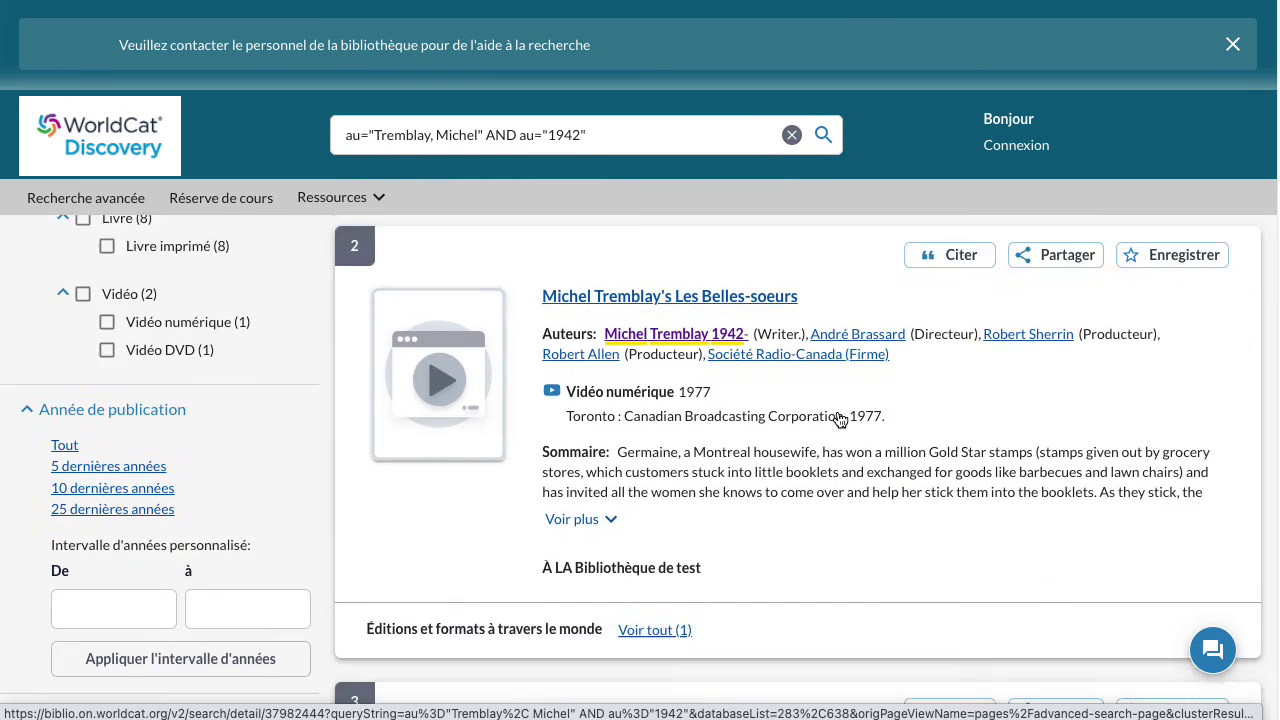
pyautogui.scroll(-8, 840, 420)
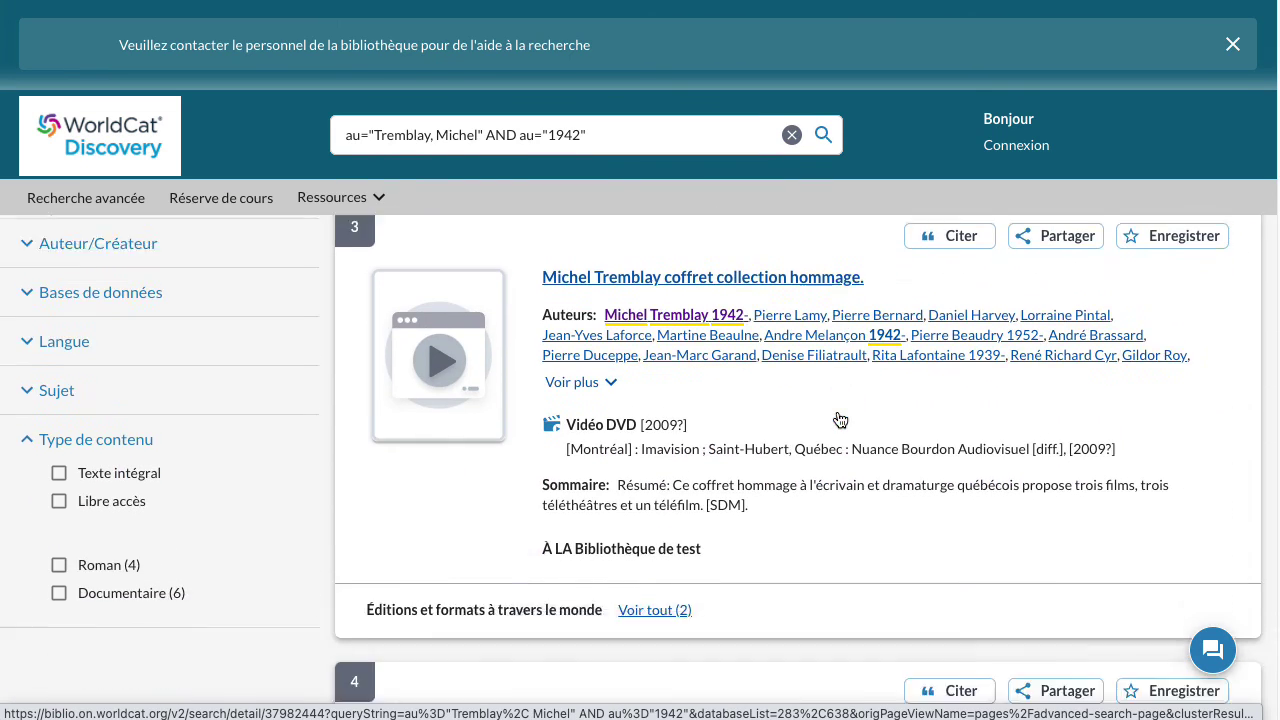
pyautogui.scroll(-3, 839, 415)
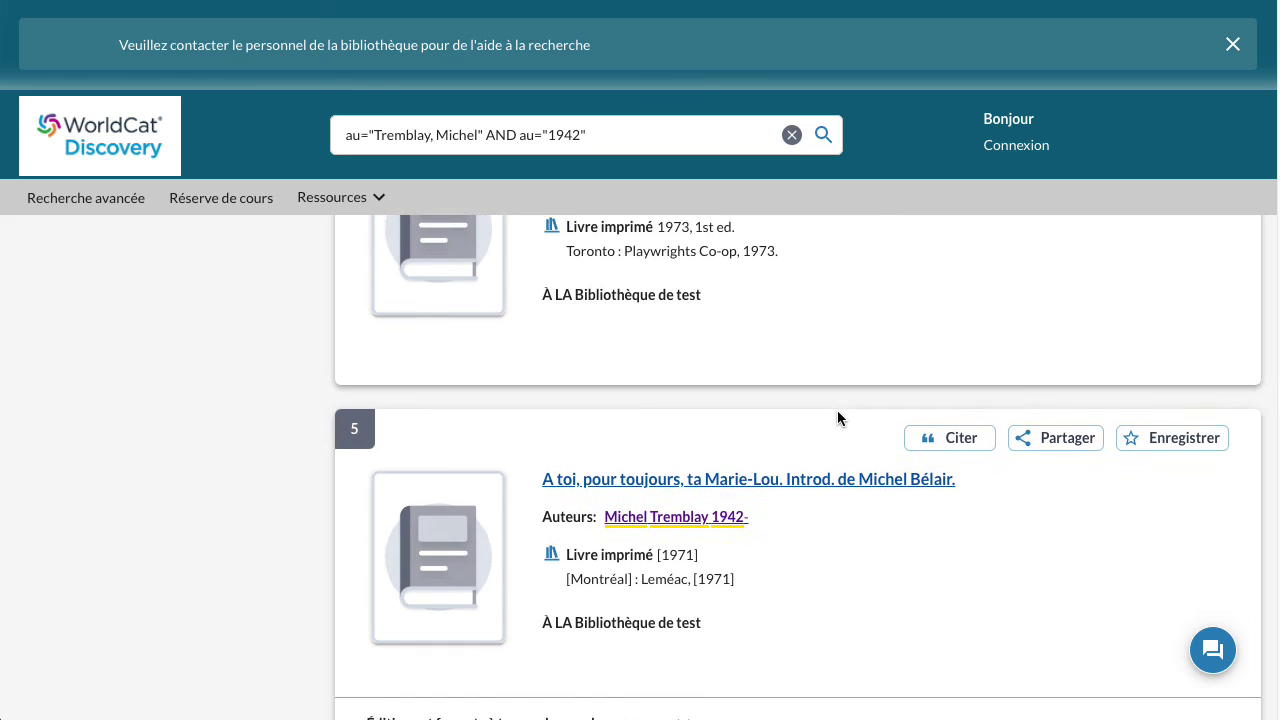
pyautogui.scroll(-5, 838, 418)
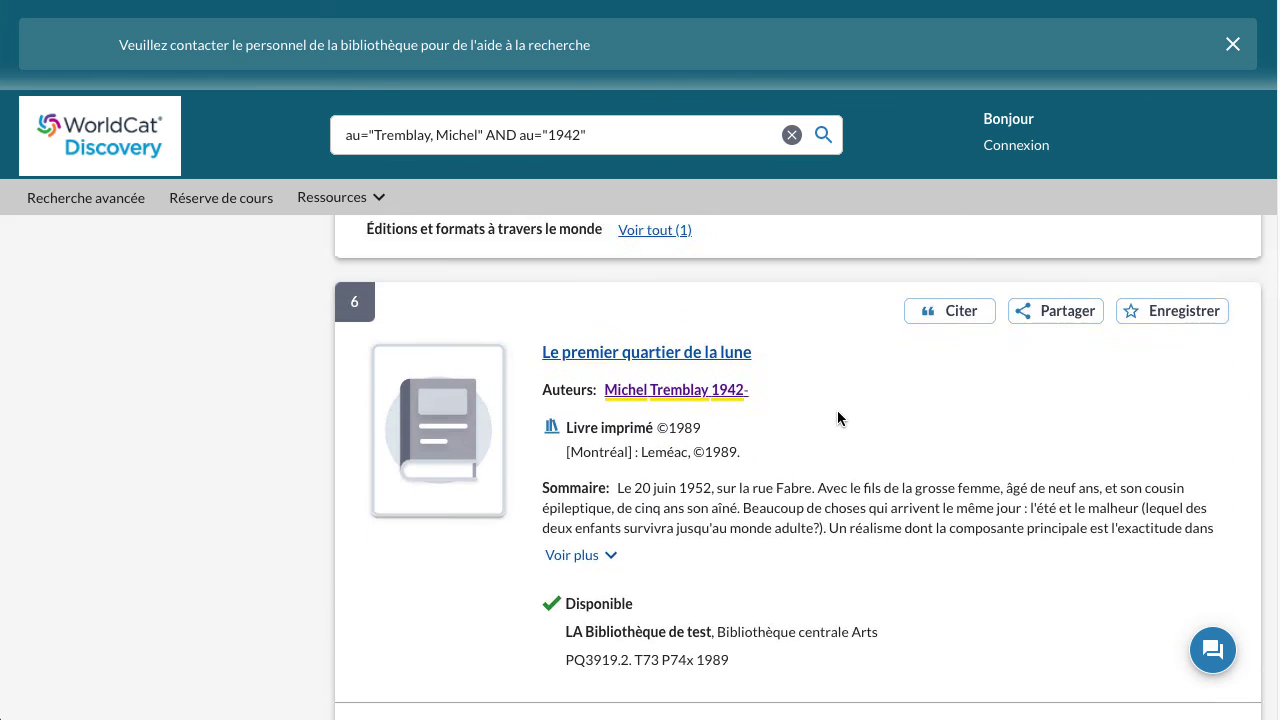
pyautogui.scroll(-5, 838, 418)
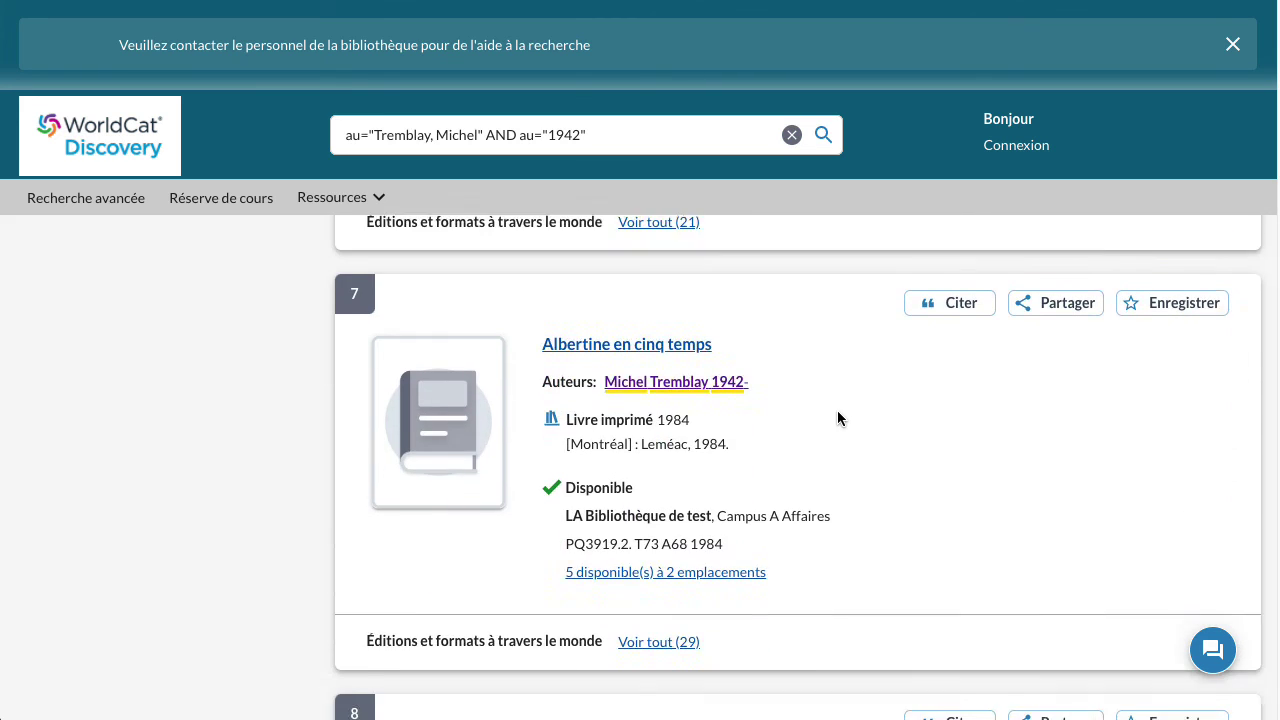